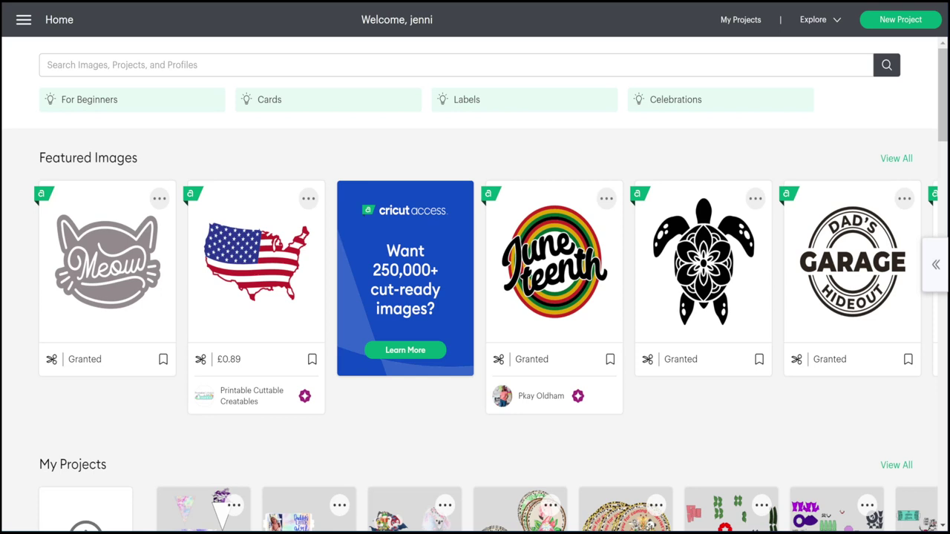
# Download PlatinumJubileeFiles.zip from the Queens Platinum Jubilee SVG bundle order and extract its SVG folder to Downloads.
pyautogui.click(23, 19)
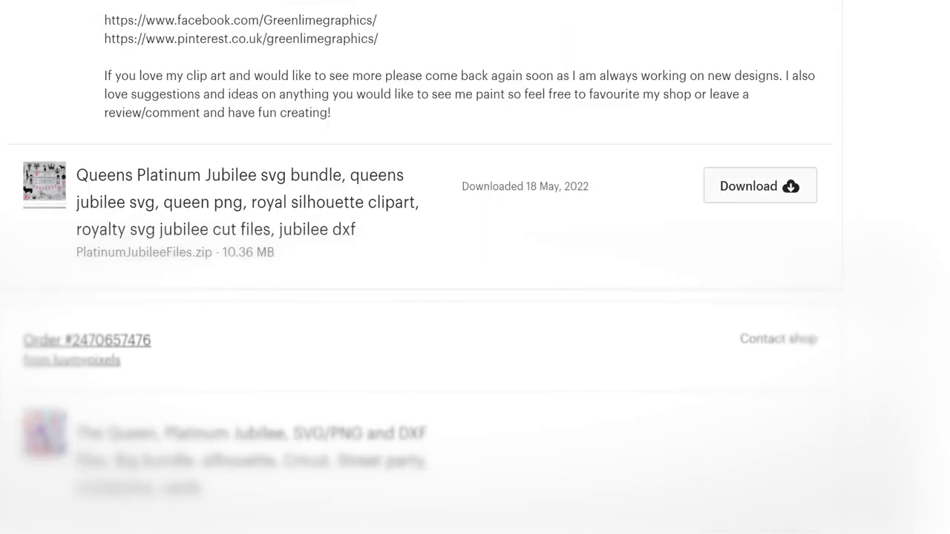
pyautogui.click(760, 185)
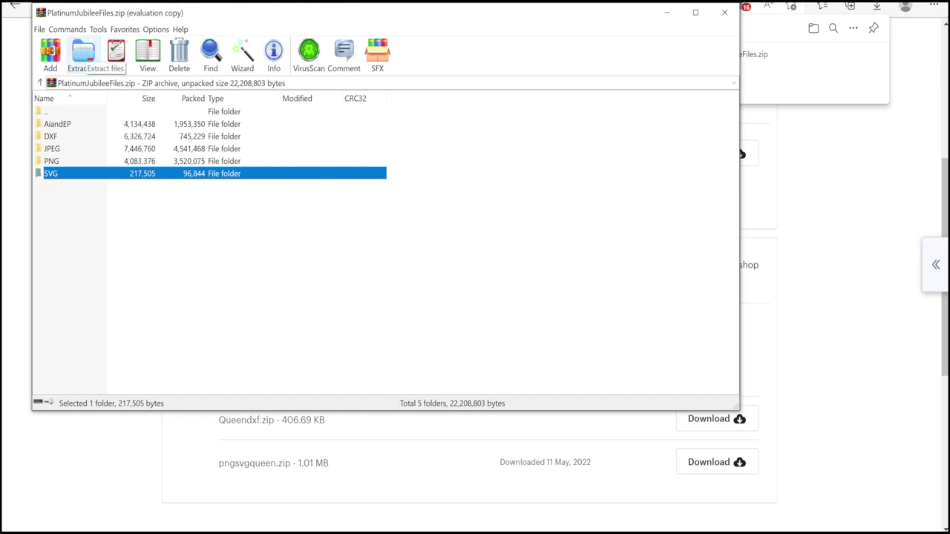
pyautogui.click(83, 53)
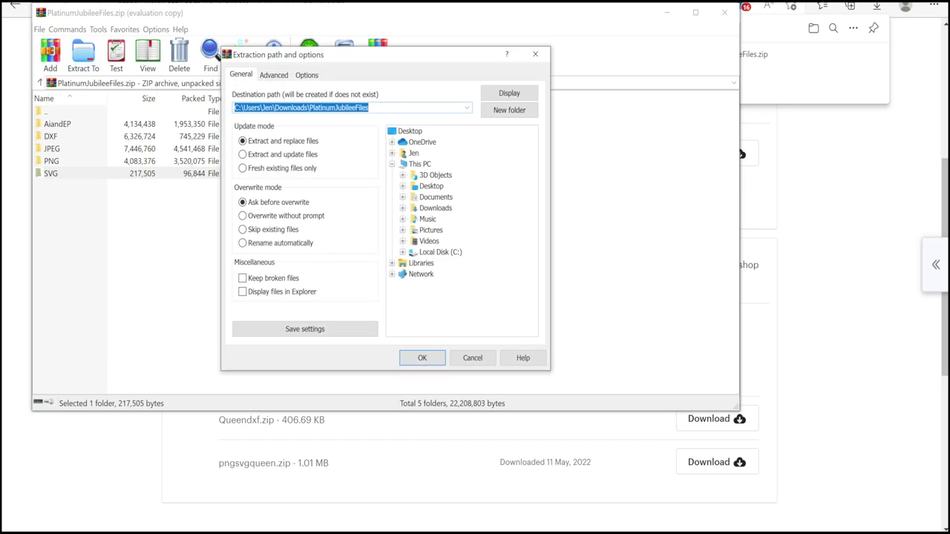
pyautogui.click(435, 208)
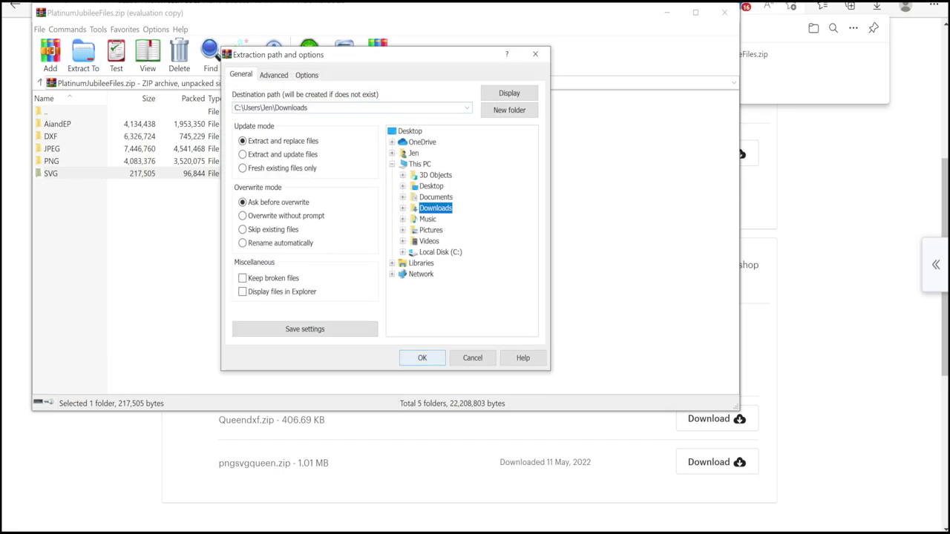
pyautogui.click(421, 358)
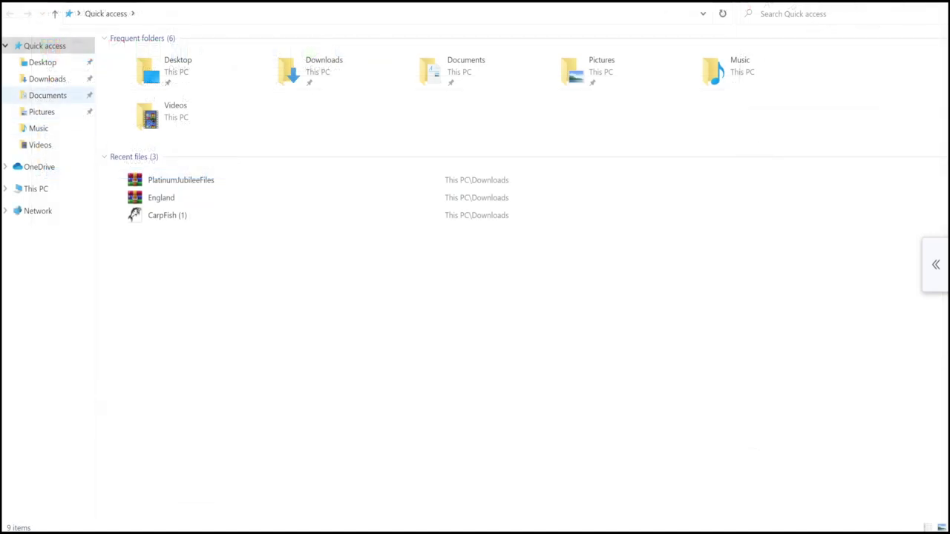
# In File Explorer, open the extracted SVG folder inside Downloads.
pyautogui.click(47, 78)
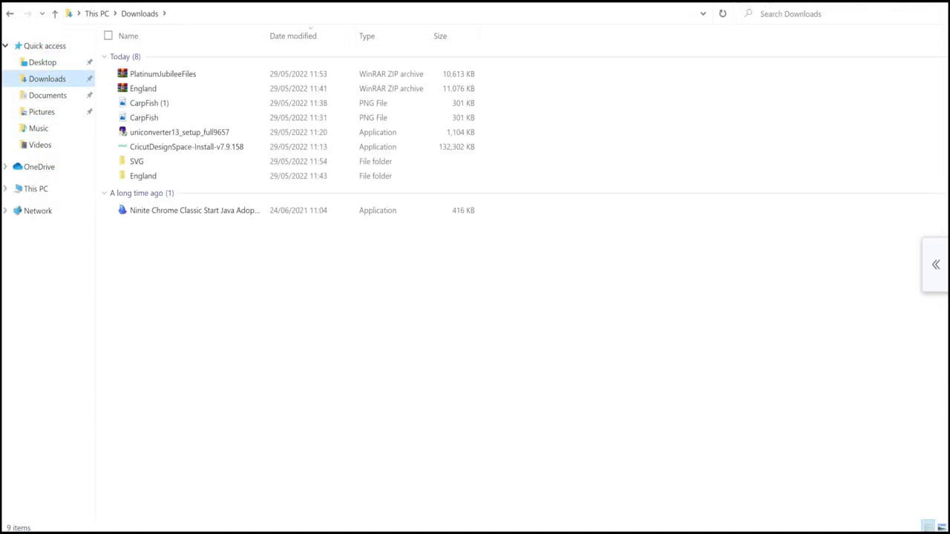
pyautogui.click(136, 161)
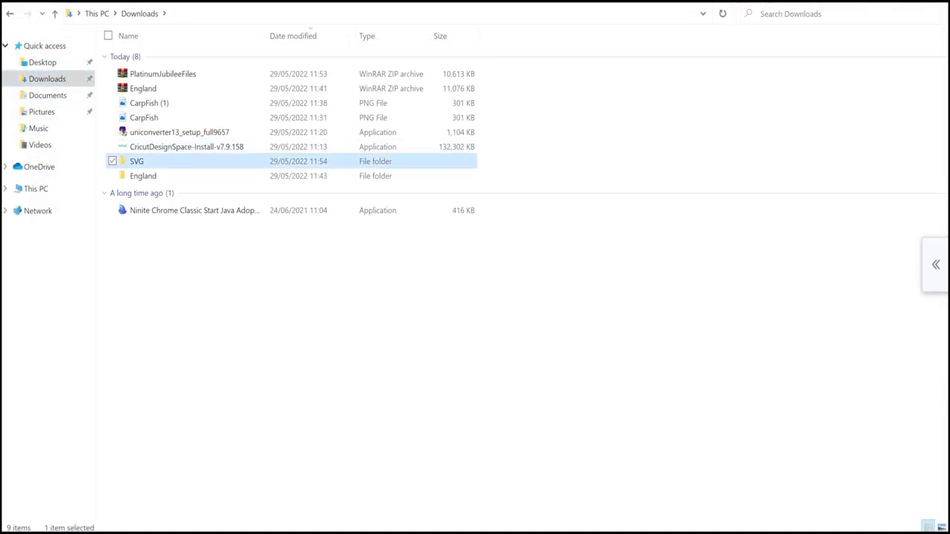
pyautogui.doubleClick(137, 161)
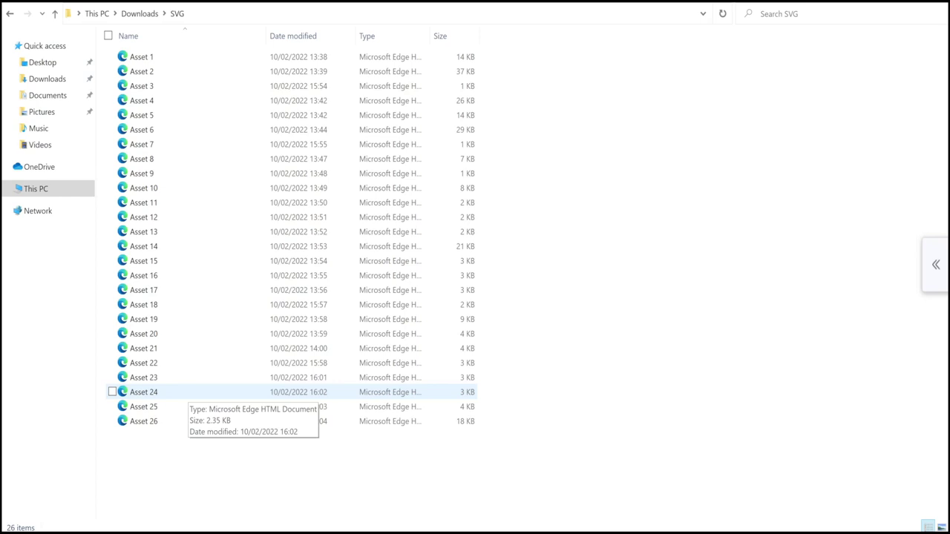
# Move all the files from Asset 1 to Asset 26 out of the SVG folder into the Pictures folder.
pyautogui.click(142, 57)
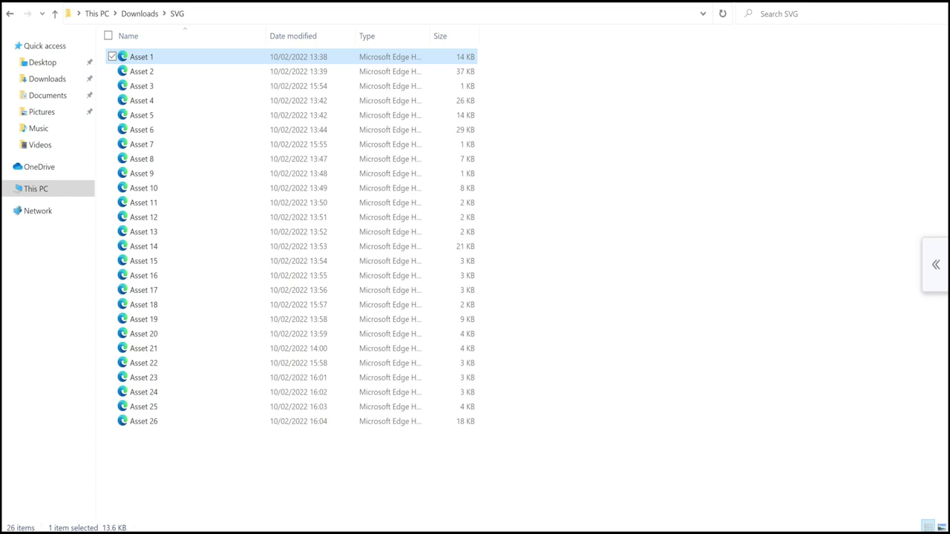
pyautogui.hotkey('shift', 'Down')
pyautogui.hotkey('shift', 'Down')
pyautogui.hotkey('shift', 'Down')
pyautogui.hotkey('shift', 'Down')
pyautogui.hotkey('shift', 'Down')
pyautogui.hotkey('shift', 'Down')
pyautogui.hotkey('shift', 'Down')
pyautogui.hotkey('shift', 'Down')
pyautogui.hotkey('shift', 'Down')
pyautogui.hotkey('shift', 'Down')
pyautogui.hotkey('shift', 'Down')
pyautogui.hotkey('shift', 'Down')
pyautogui.hotkey('shift', 'Down')
pyautogui.hotkey('shift', 'Down')
pyautogui.hotkey('shift', 'Down')
pyautogui.hotkey('shift', 'Down')
pyautogui.hotkey('shift', 'Down')
pyautogui.hotkey('shift', 'Down')
pyautogui.hotkey('shift', 'Down')
pyautogui.hotkey('shift', 'Down')
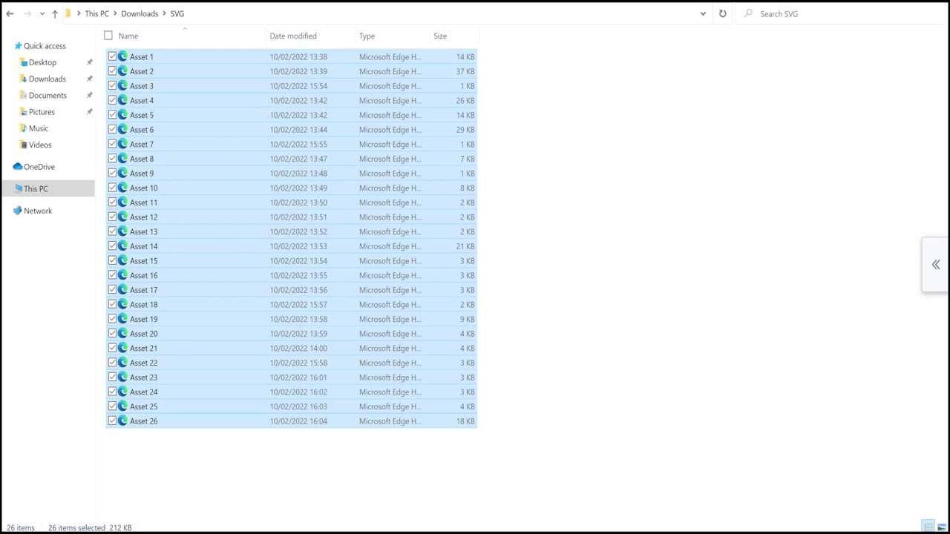
pyautogui.moveTo(152, 86); pyautogui.dragTo(42, 111)
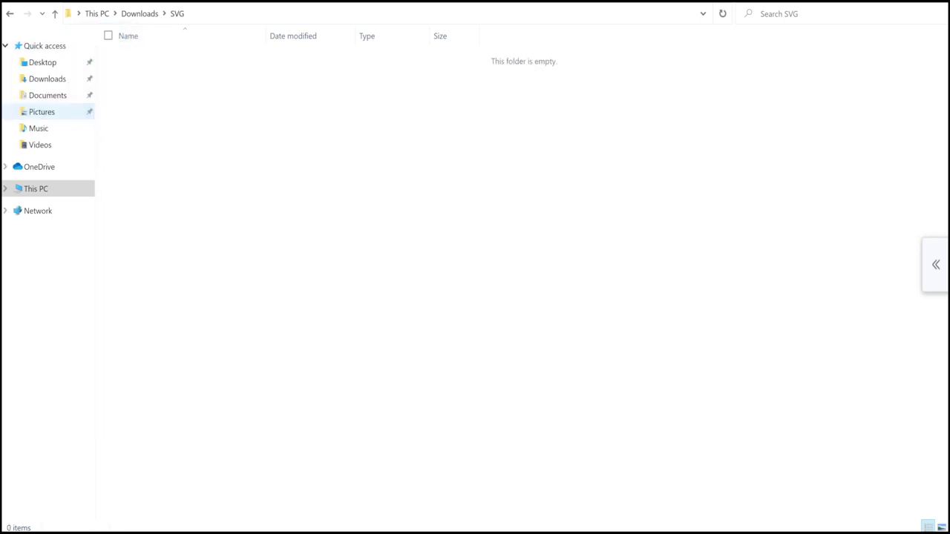
pyautogui.click(42, 111)
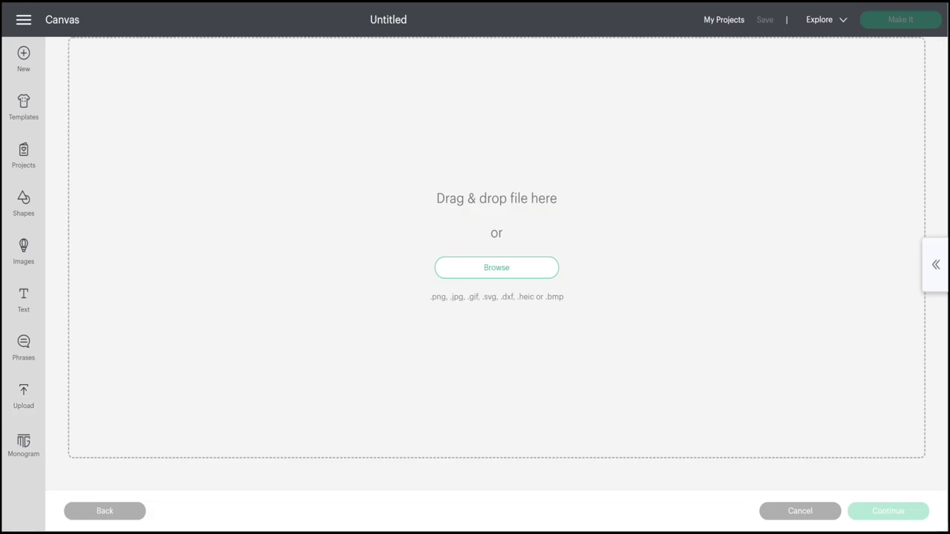
# In Cricut Design Space, choose the Asset 1 file from Pictures as the image to upload.
pyautogui.click(496, 268)
pyautogui.click(320, 98)
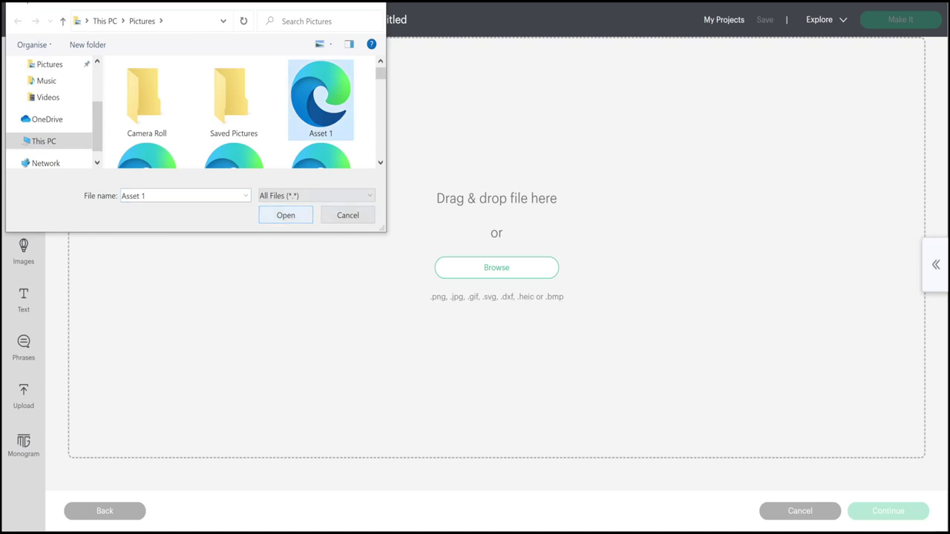
pyautogui.click(286, 215)
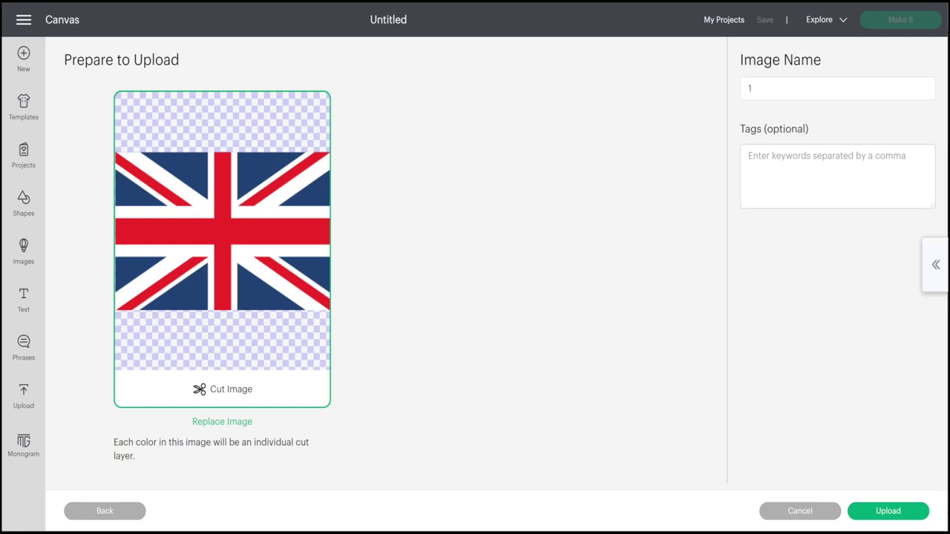
# Name the image "flag svg", give it the tag "uk" and upload it.
pyautogui.click(750, 88)
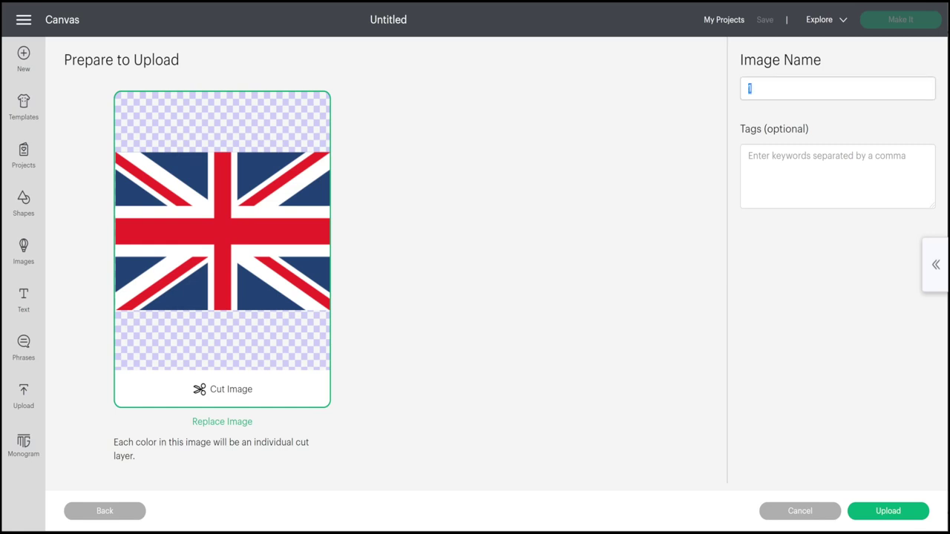
pyautogui.write('flag svg')
pyautogui.click(749, 156)
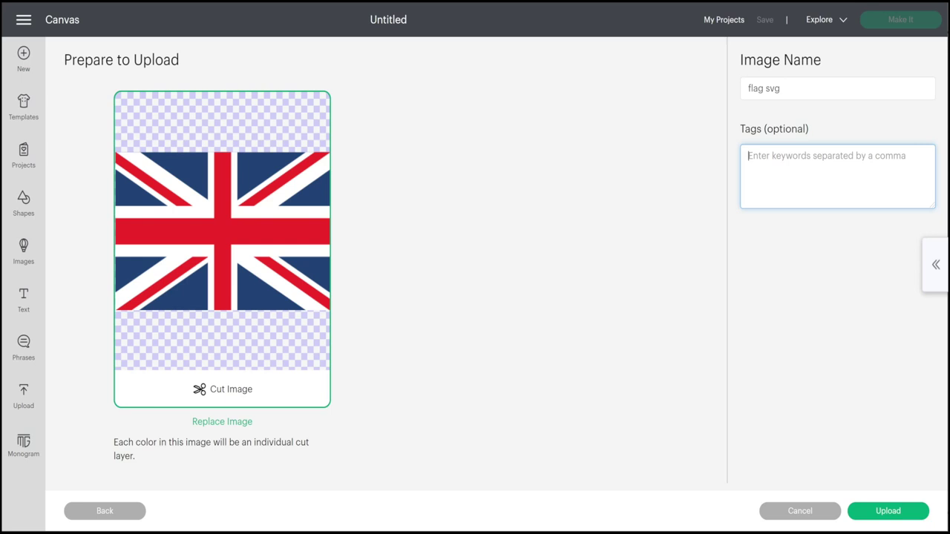
pyautogui.write('uk')
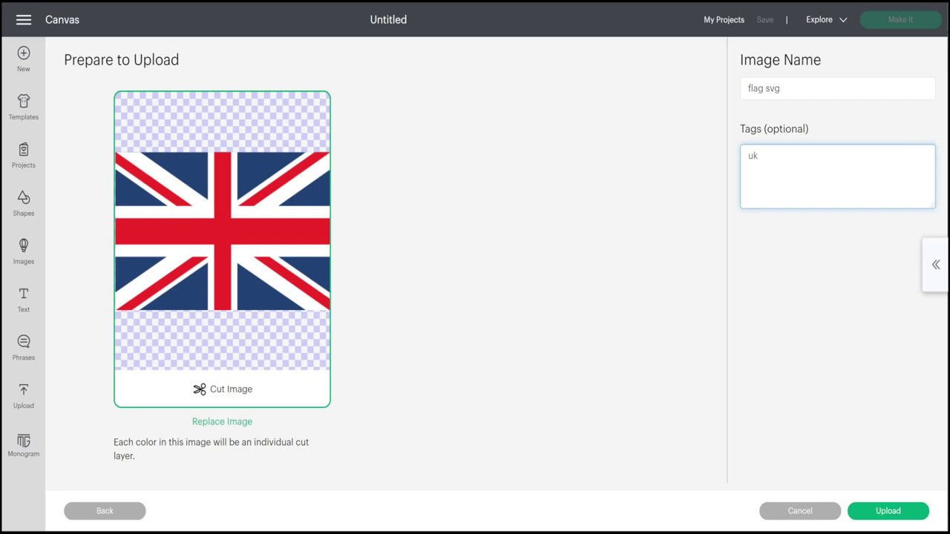
pyautogui.click(888, 511)
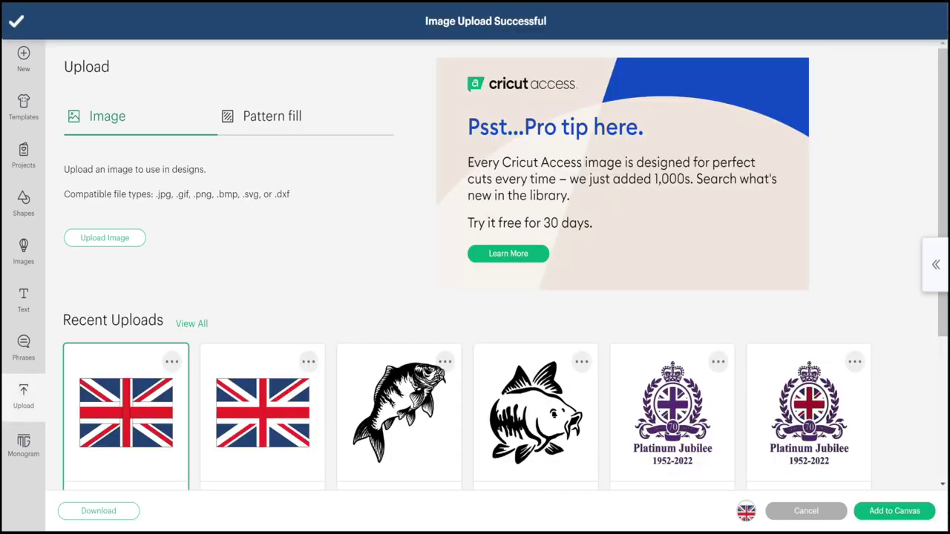
# Add the uploaded flag to the canvas and set its width to 12 inches with the proportions locked.
pyautogui.click(894, 510)
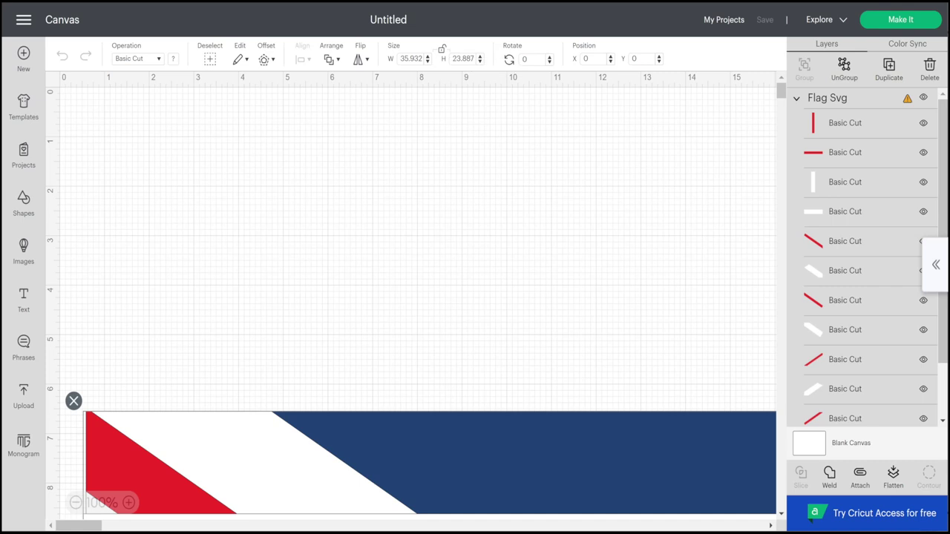
pyautogui.click(442, 49)
pyautogui.click(411, 59)
pyautogui.write('12')
pyautogui.press('Return')
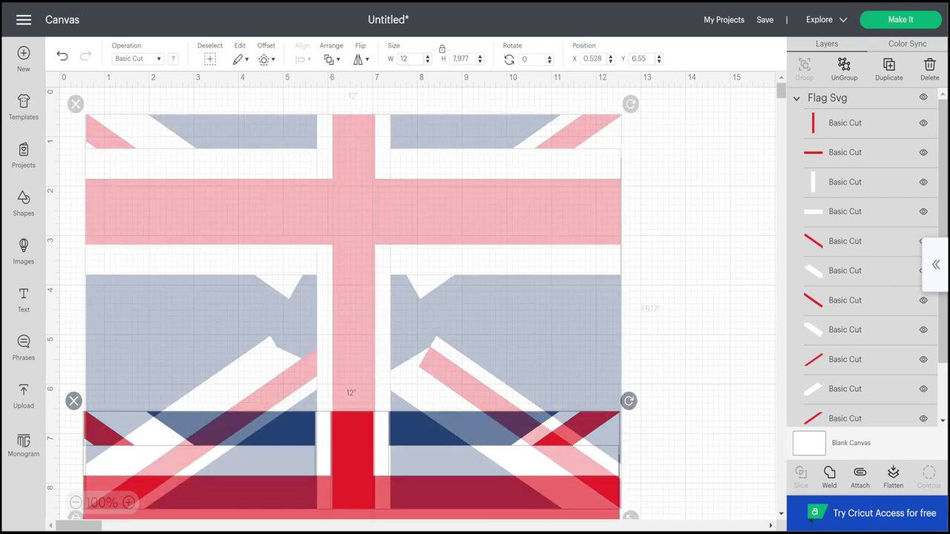
# Move the flag up to about X 0.569, Y 0.55 on the canvas and ungroup it into separate layers.
pyautogui.moveTo(351, 461); pyautogui.dragTo(353, 164)
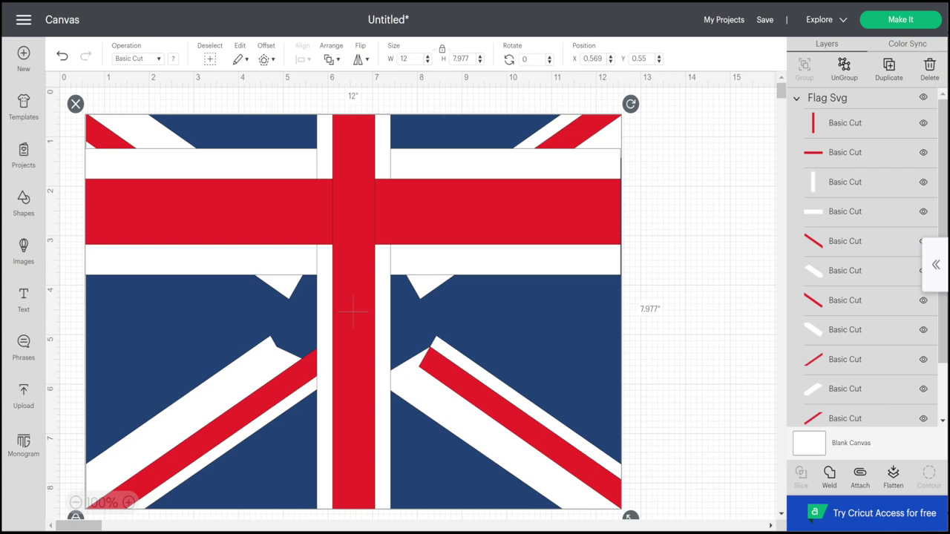
pyautogui.scroll(-1, 868, 259)
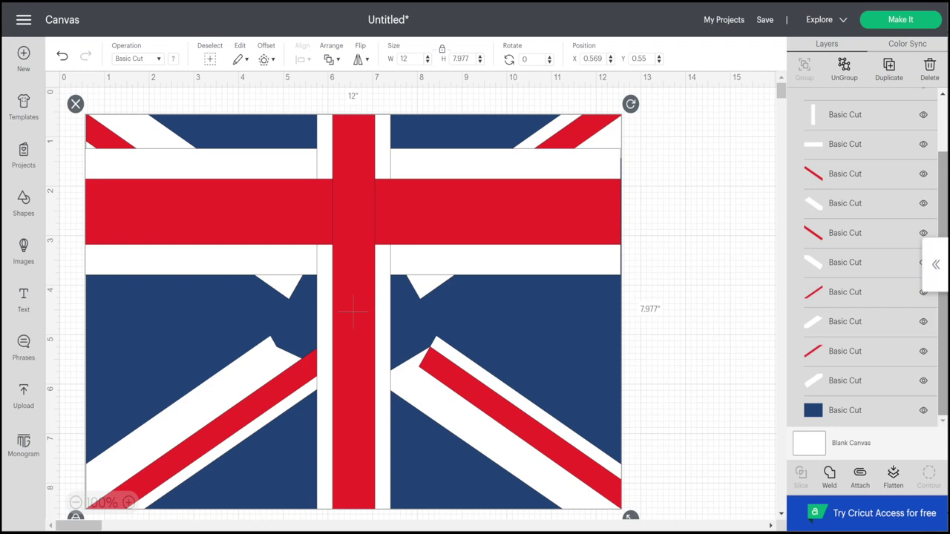
pyautogui.hotkey('ctrl', 'shift', 'g')
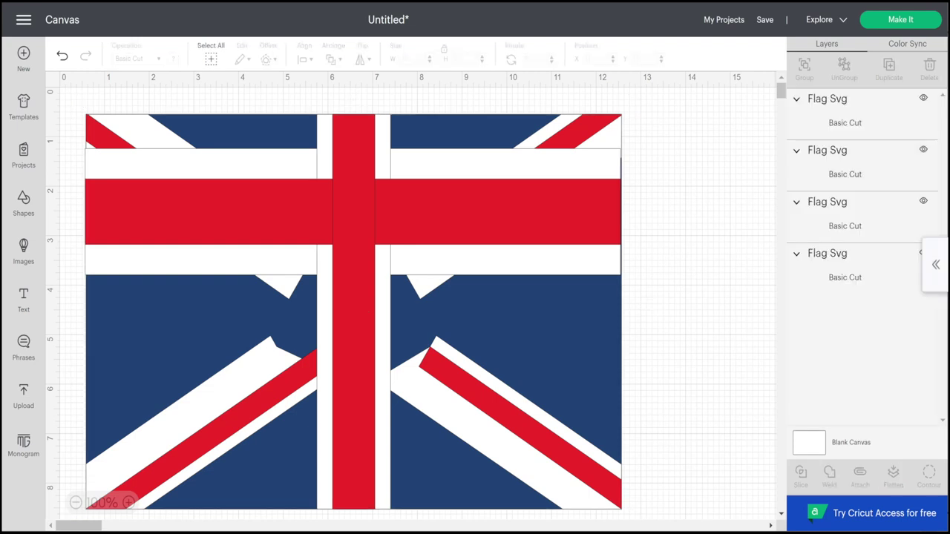
# Move the flag's horizontal red bar and the horizontal white bar behind it straight down to the flag's vertical middle.
pyautogui.rightClick(421, 209)
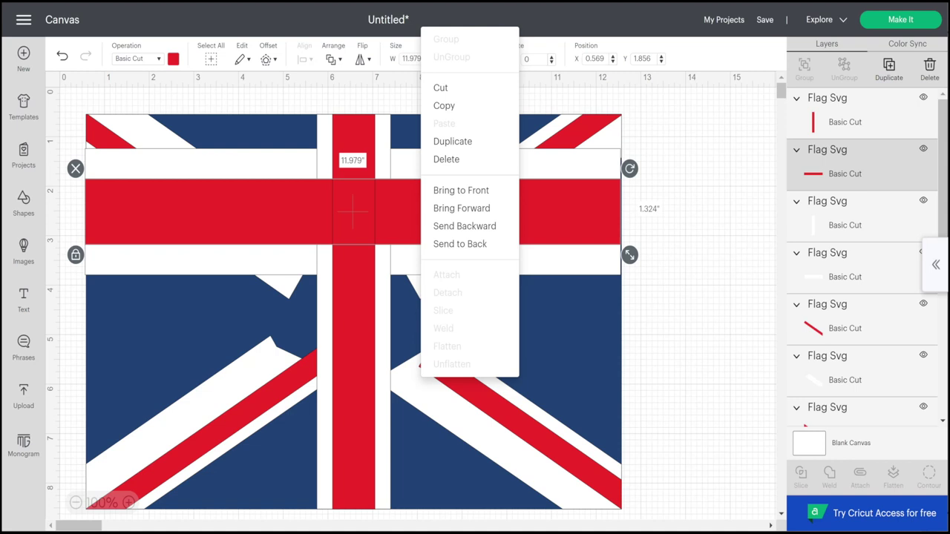
pyautogui.press('Down')
pyautogui.press('Down')
pyautogui.press('Down')
pyautogui.press('Down')
pyautogui.press('Down')
pyautogui.press('Down')
pyautogui.press('Down')
pyautogui.press('Down')
pyautogui.press('Down')
pyautogui.press('Down')
pyautogui.press('Down')
pyautogui.press('Down')
pyautogui.press('Down')
pyautogui.press('Down')
pyautogui.press('Down')
pyautogui.press('Down')
pyautogui.press('Down')
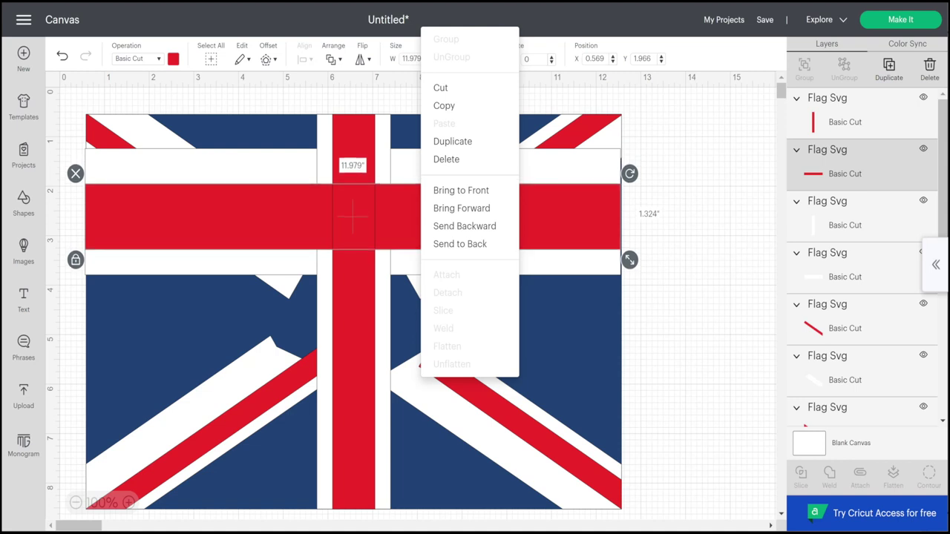
pyautogui.press('Down')
pyautogui.press('Down')
pyautogui.press('Down')
pyautogui.press('Down')
pyautogui.press('Down')
pyautogui.press('Down')
pyautogui.press('Down')
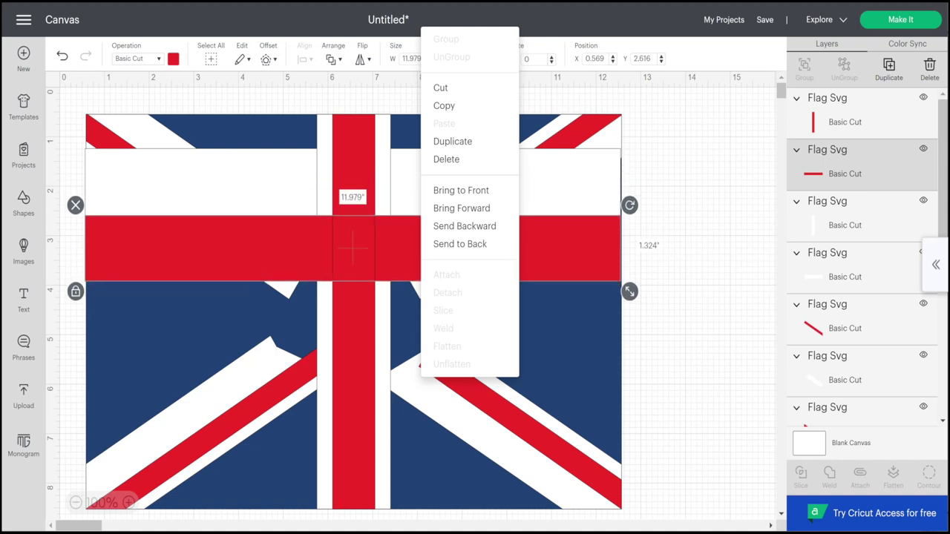
pyautogui.press('Down')
pyautogui.press('Down')
pyautogui.press('Down')
pyautogui.press('Down')
pyautogui.press('Down')
pyautogui.press('Down')
pyautogui.press('Down')
pyautogui.press('Down')
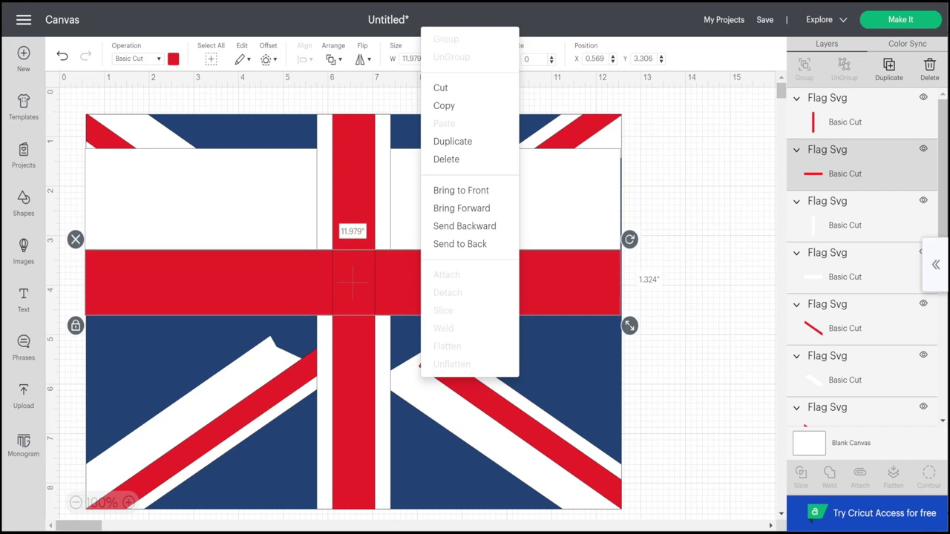
pyautogui.press('Down')
pyautogui.press('Down')
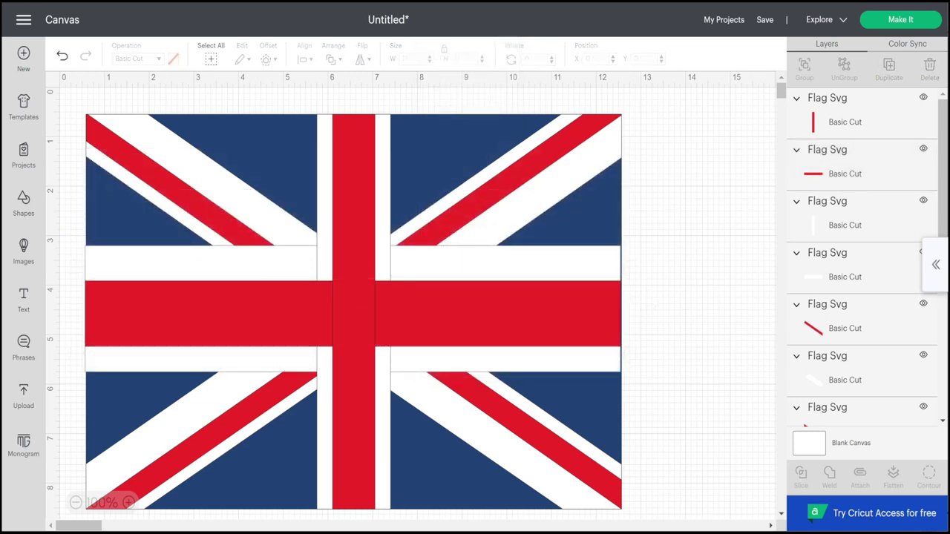